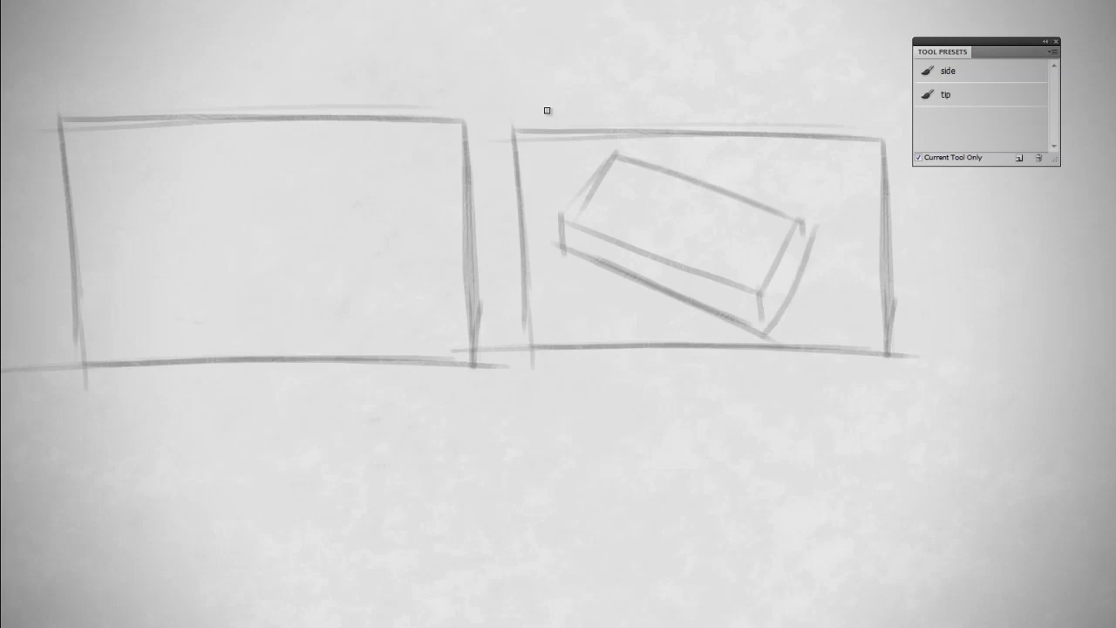
Extend the right box's top edge into a long, reinforced diagonal angle line
drag(558, 139, 971, 309)
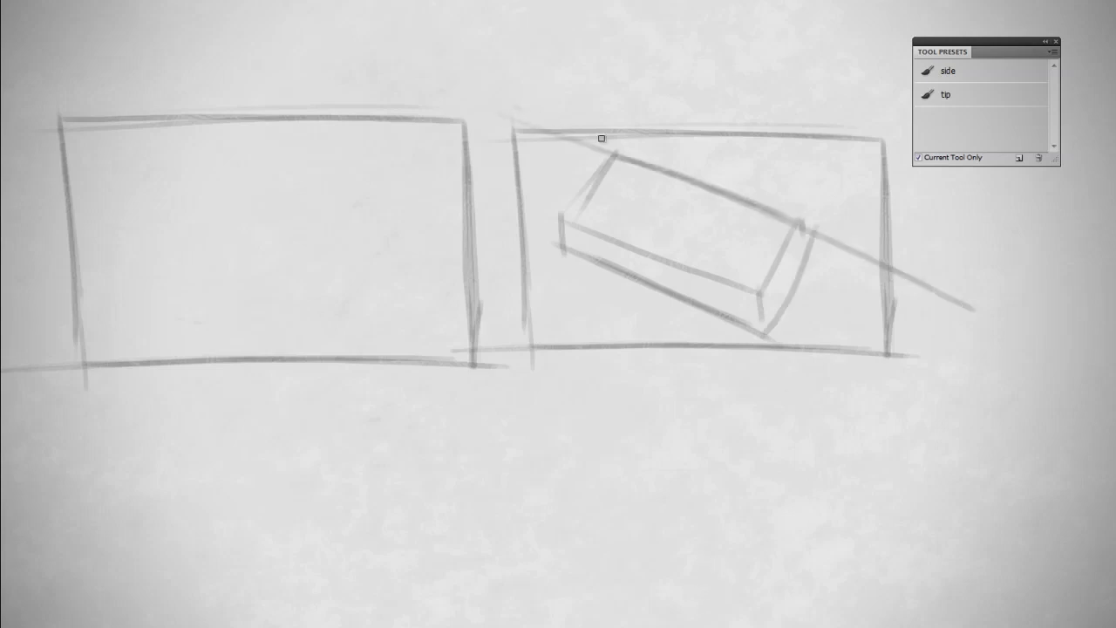
drag(519, 109, 881, 258)
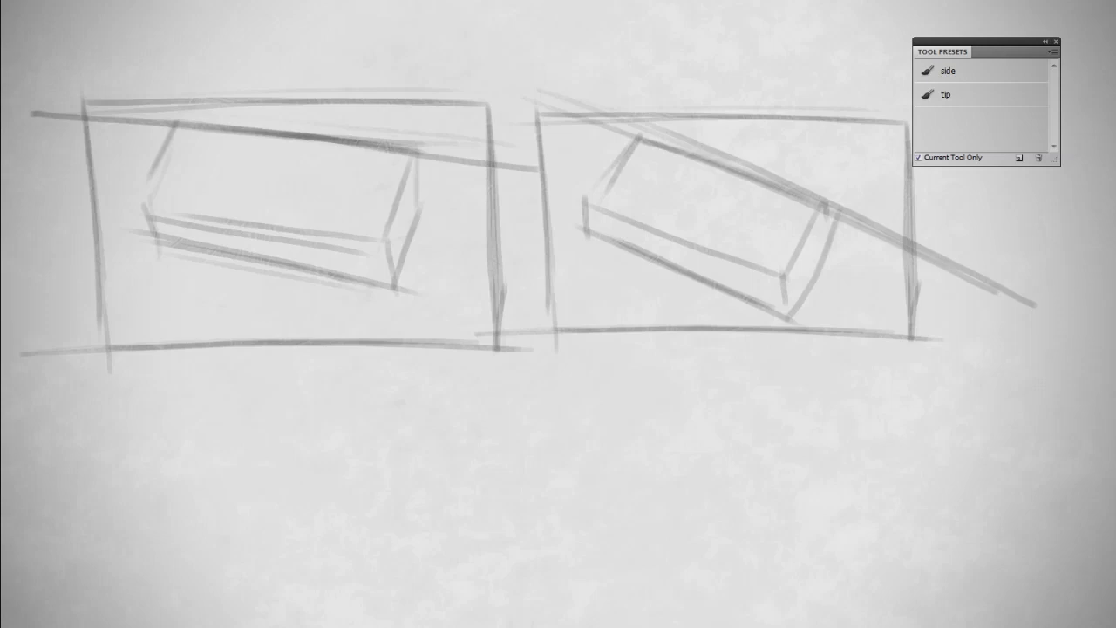
Draw two long crossing diagonal strokes through the right frame's box sketch
drag(554, 328, 824, 157)
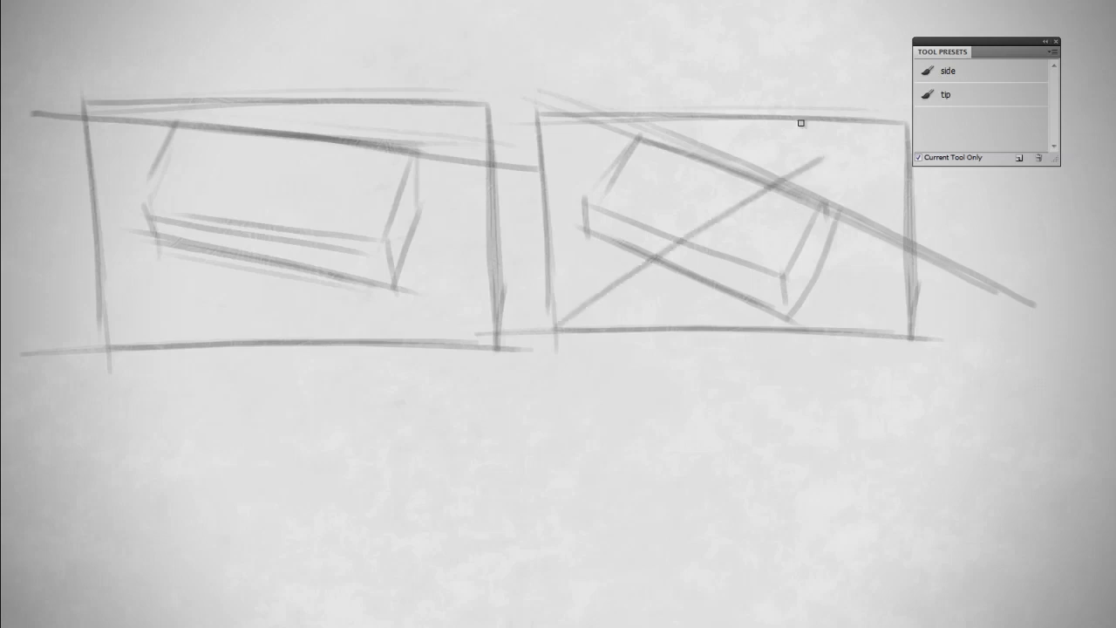
drag(593, 113, 885, 417)
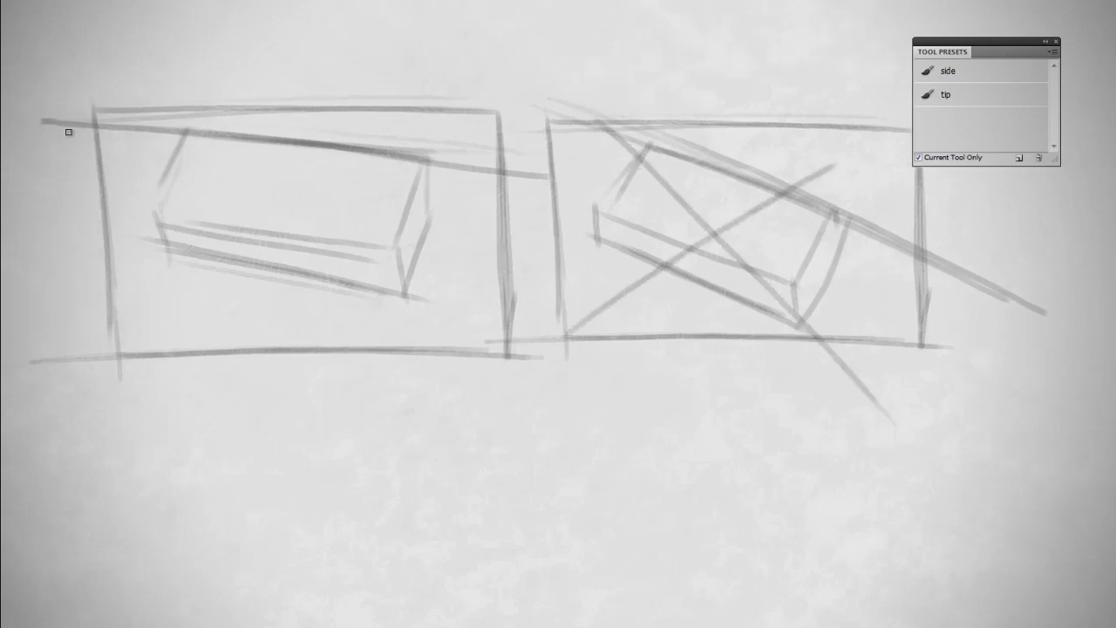